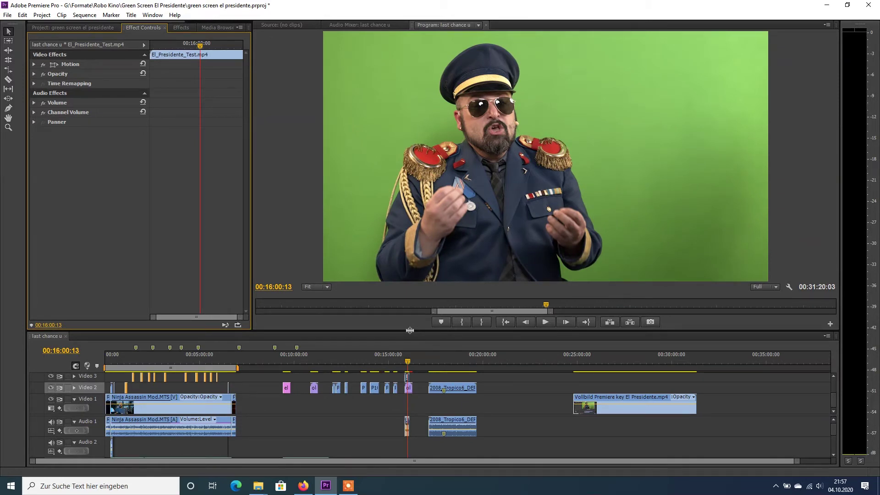
Step: Enlarge the program preview, zoom the timeline in on the El_Presidente_Test.mp4 clip and move the playhead to 00:15:57:19
drag(410, 330, 411, 318)
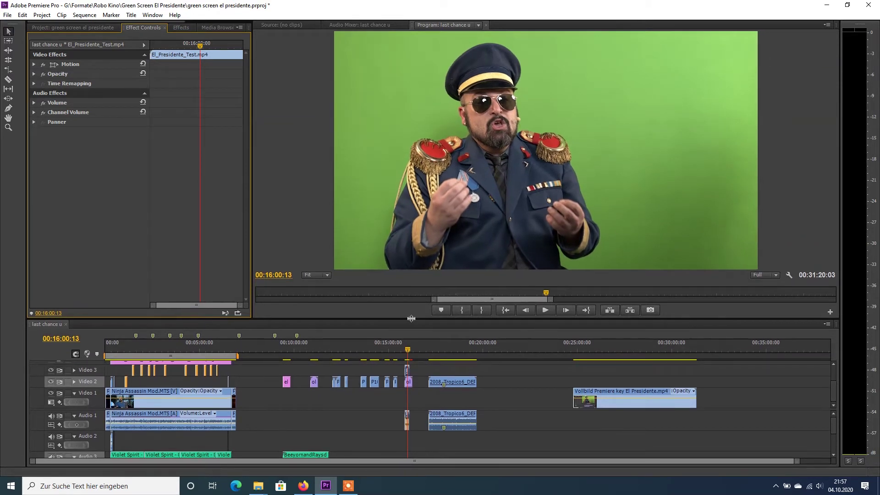
drag(412, 318, 411, 318)
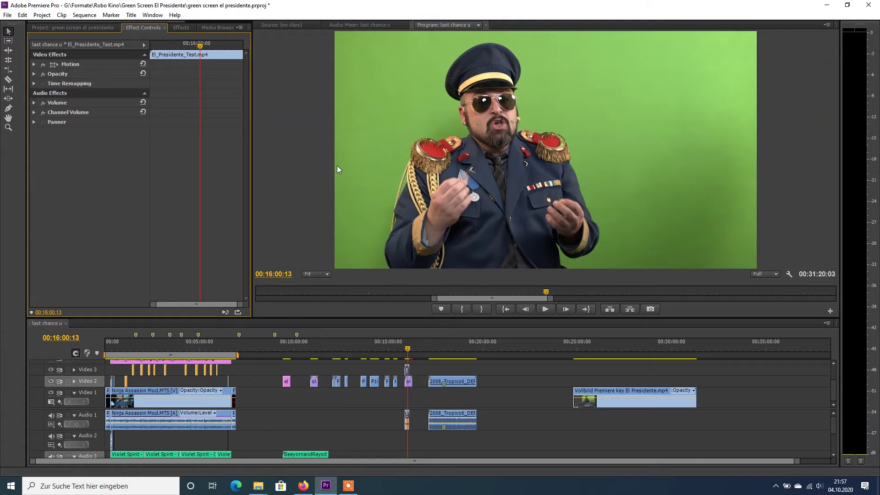
scroll(235, 446, up, 6)
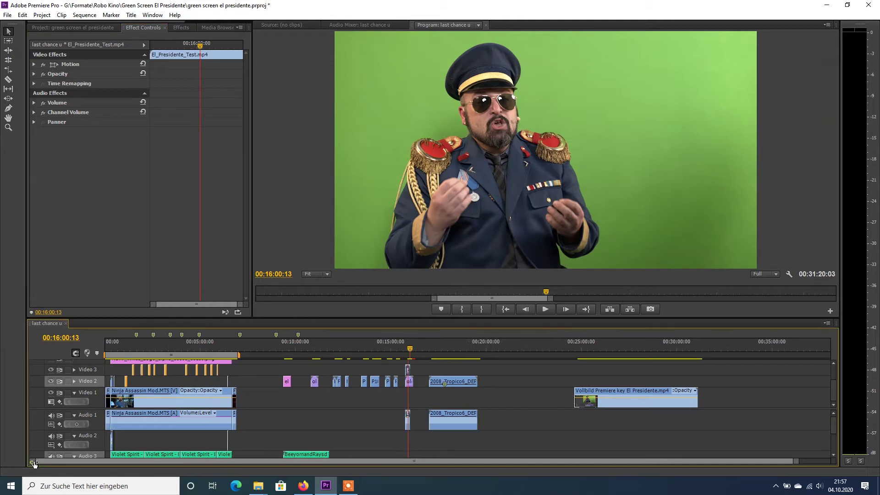
scroll(235, 446, up, 6)
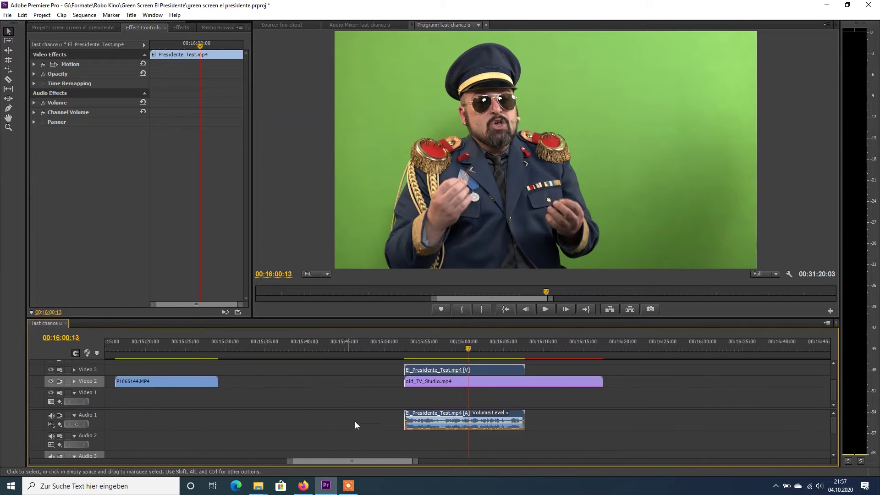
drag(397, 316, 395, 346)
drag(455, 372, 448, 374)
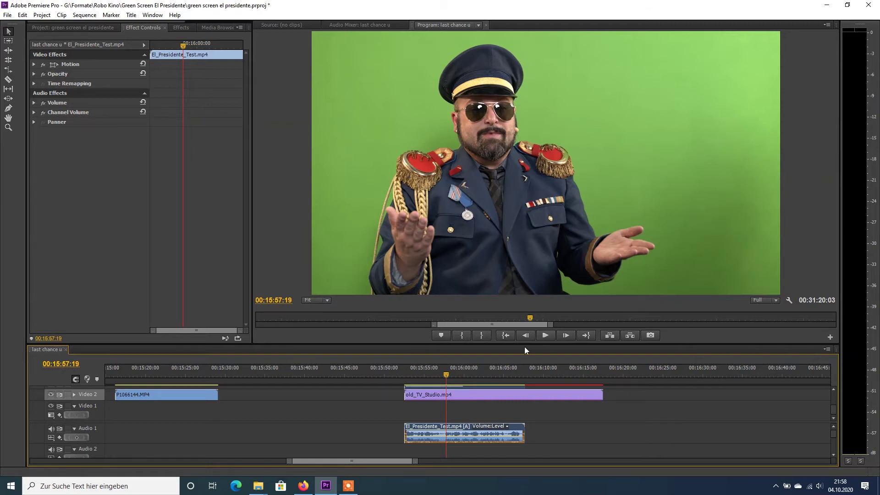
scroll(837, 412, up, 2)
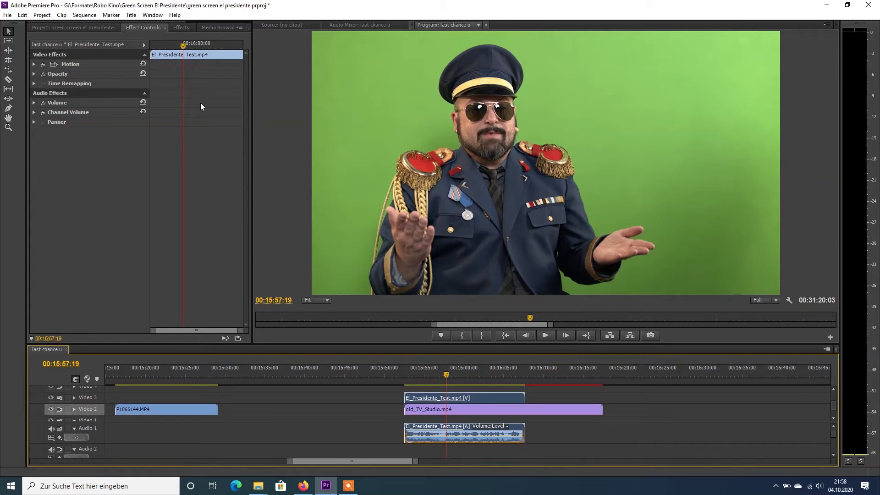
Step: Find the Ultra Key effect and apply it to the El_Presidente_Test.mp4 clip on Video 3
click(181, 27)
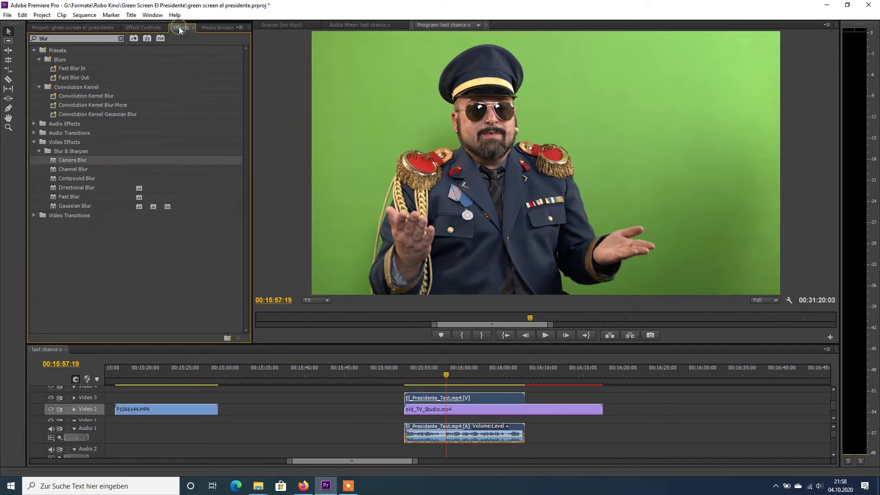
click(120, 39)
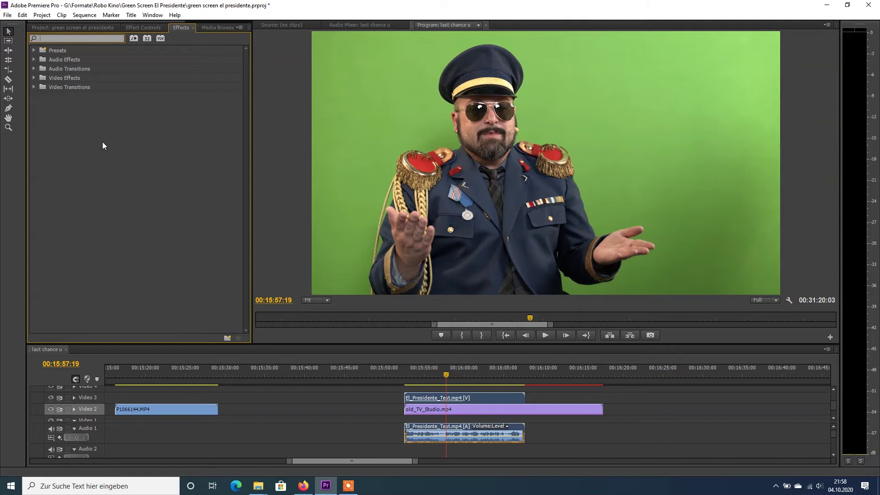
text(ultra key)
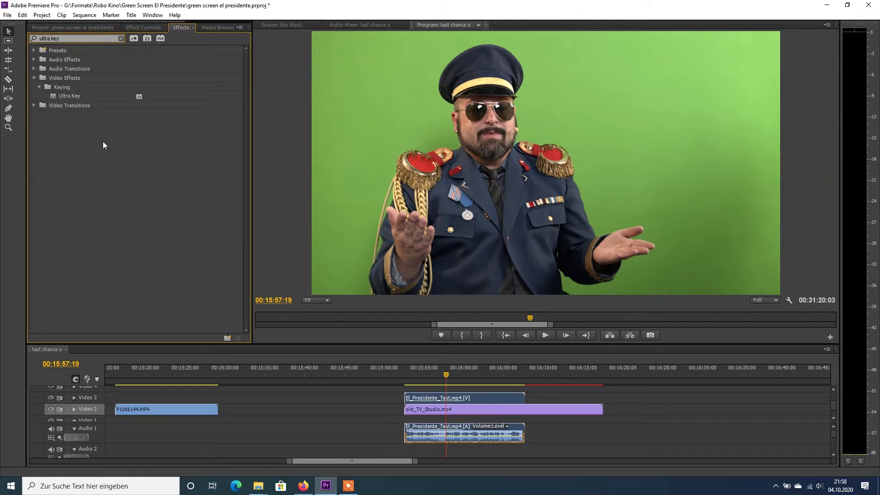
click(92, 170)
drag(64, 94, 484, 398)
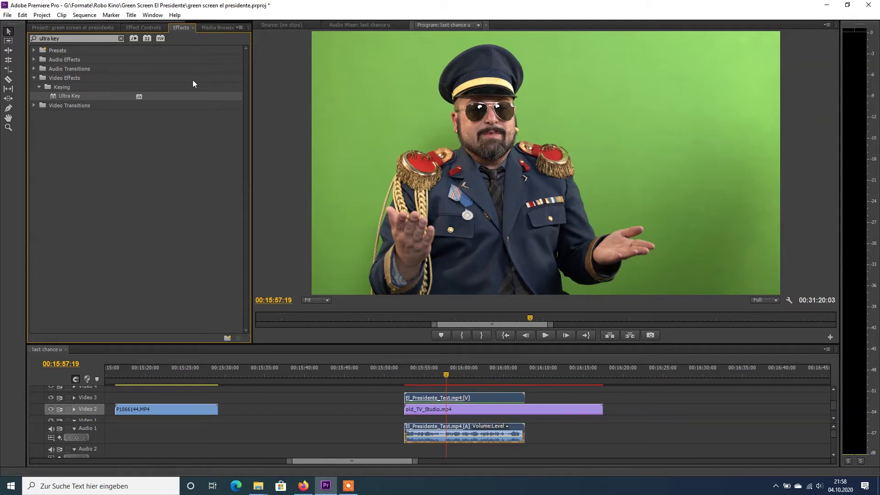
Step: Sample the green backdrop beneath the presenter's arm as the Ultra Key key color
click(142, 27)
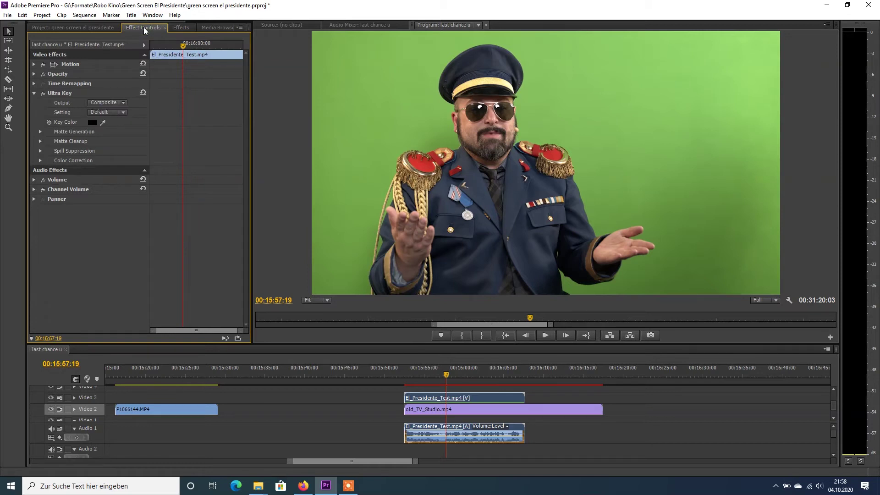
click(59, 92)
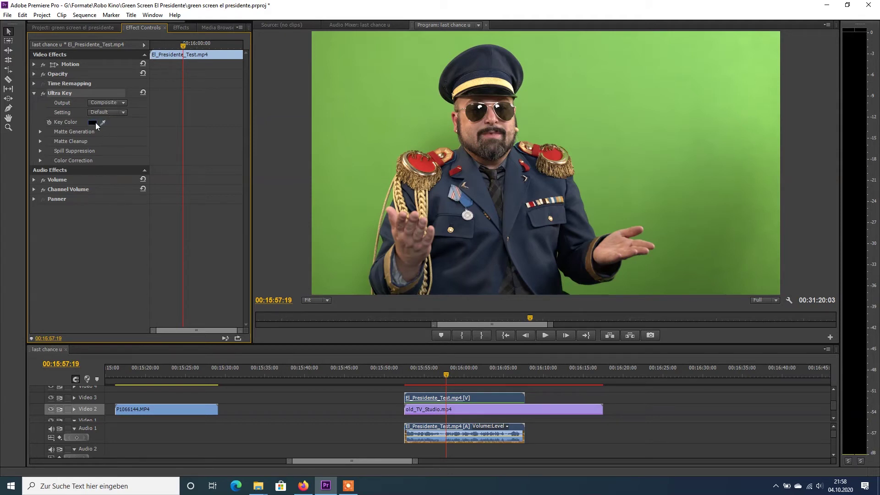
drag(105, 120, 567, 285)
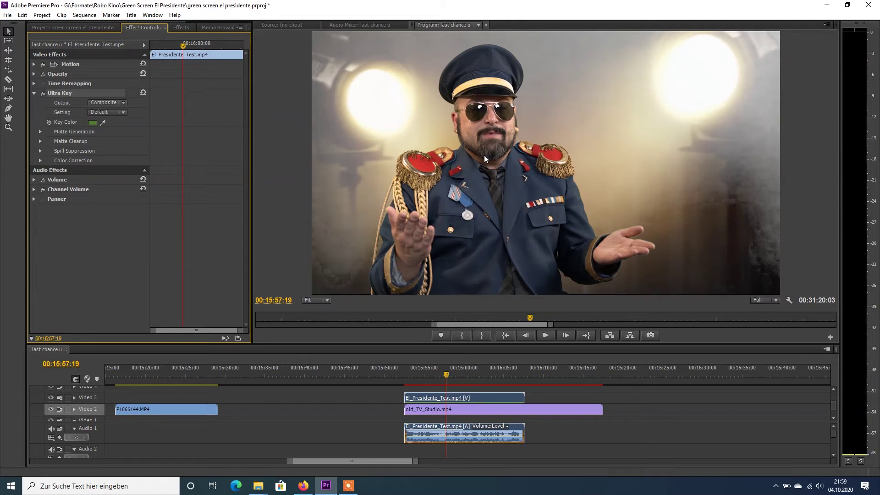
Step: In Ultra Key's Matte Generation settings, set Pedestal to 100 and Highlight to 8
click(40, 132)
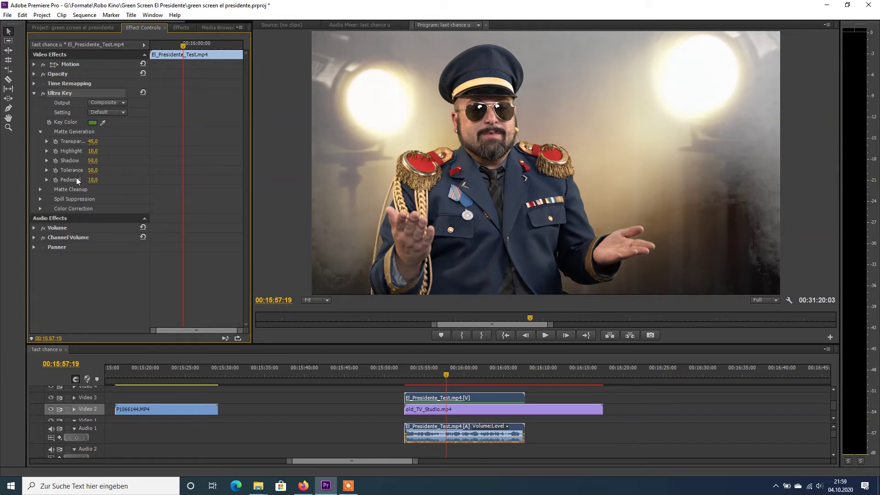
mouse_move(91, 181)
mouse_down()
mouse_move(133, 180)
mouse_move(100, 181)
mouse_up()
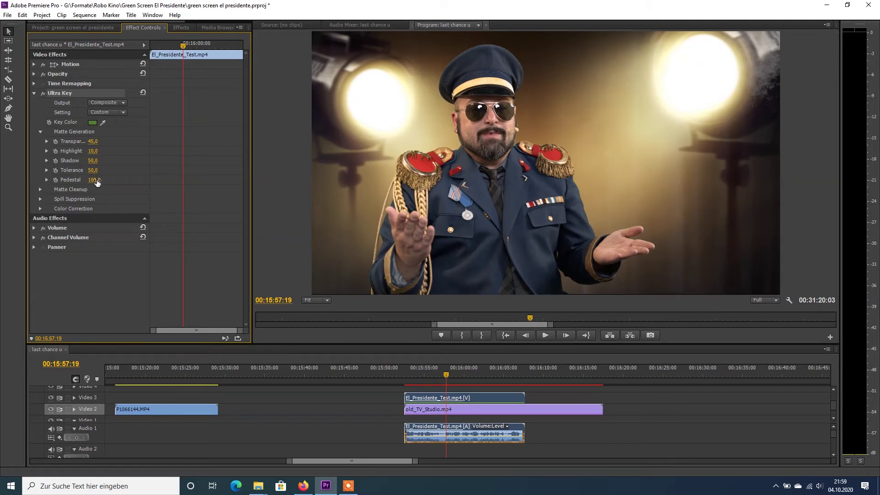
click(93, 151)
text(8)
key(Return)
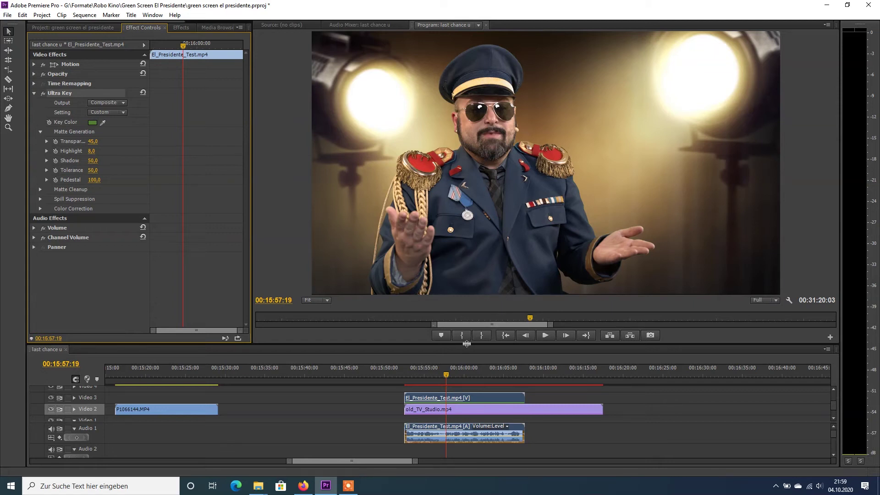
Step: Set the Matte Generation Shadow to 80 and check the key by playing from 00:15:57:00
drag(447, 374, 433, 373)
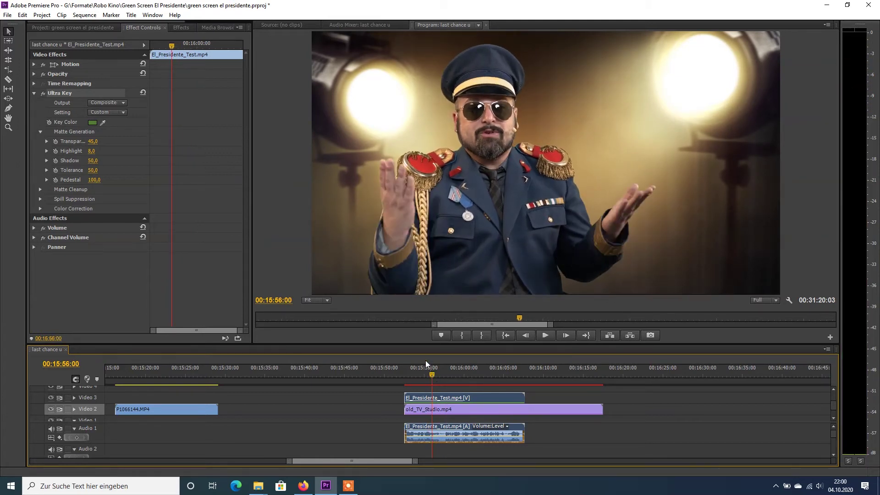
click(93, 161)
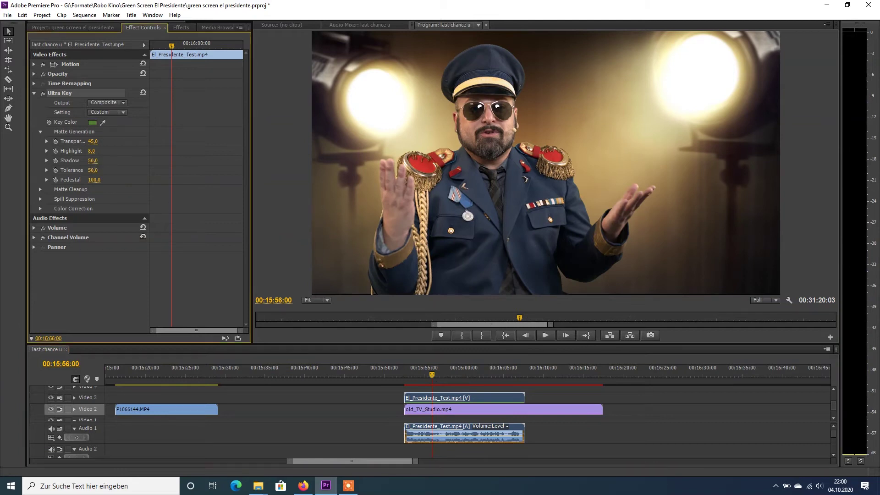
text(80)
key(Return)
click(440, 375)
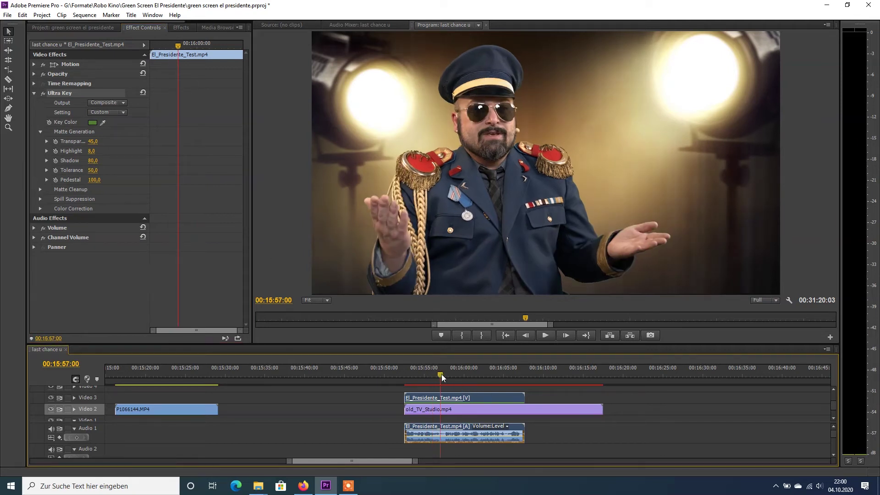
key(space)
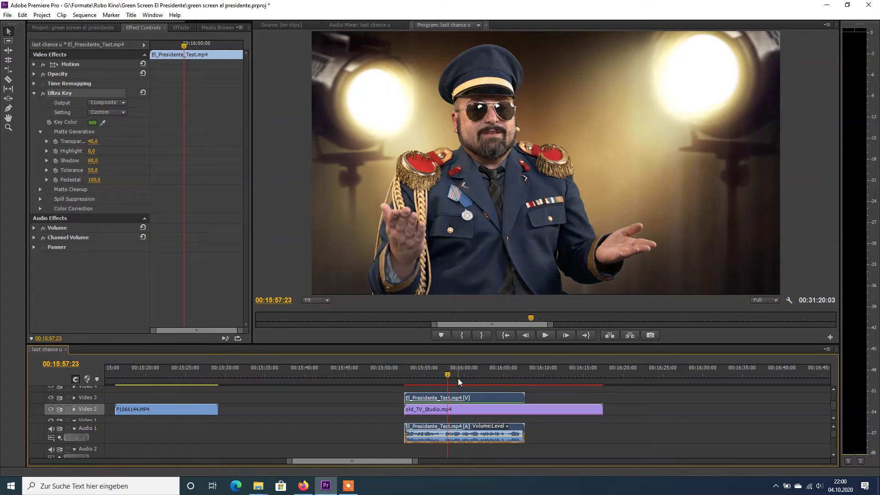
Step: Compare the old_TV_Studio.mp4 background with its Camera Blur effect switched off and on again
click(466, 409)
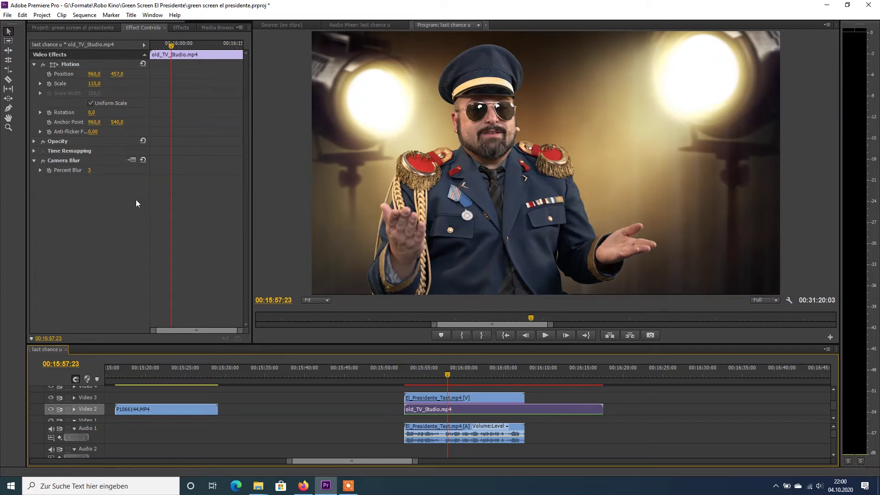
click(42, 160)
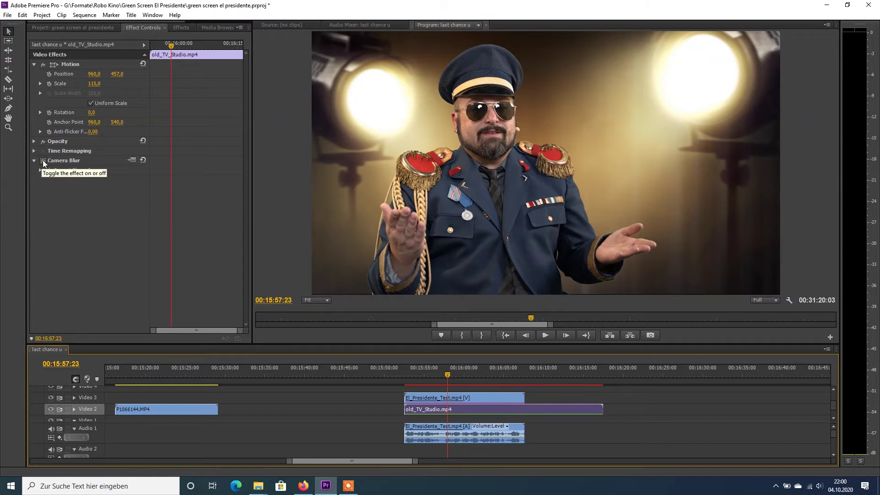
click(43, 159)
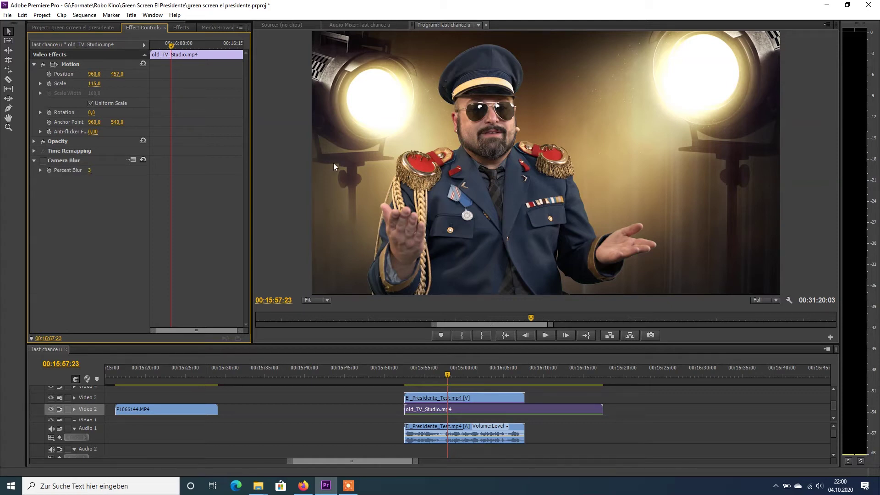
click(44, 161)
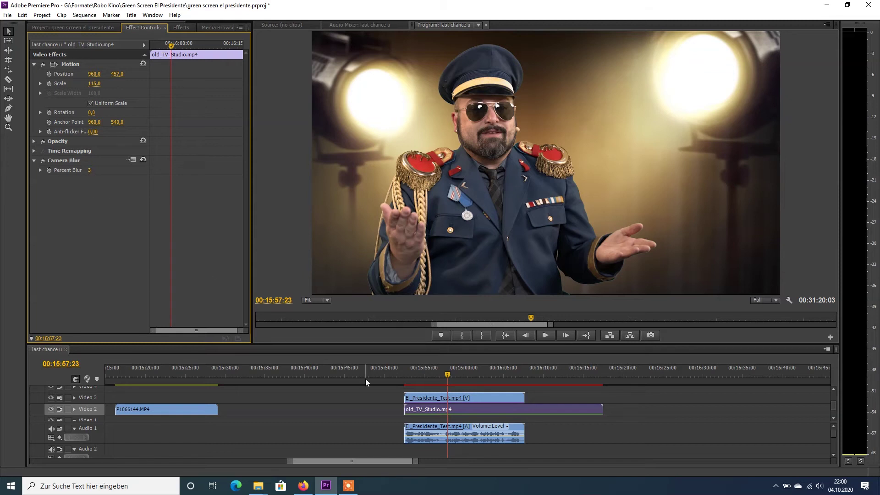
Step: In the Matte Cleanup settings of El_Presidente_Test.mp4, set Choke to 1 and Soften to 3
click(493, 399)
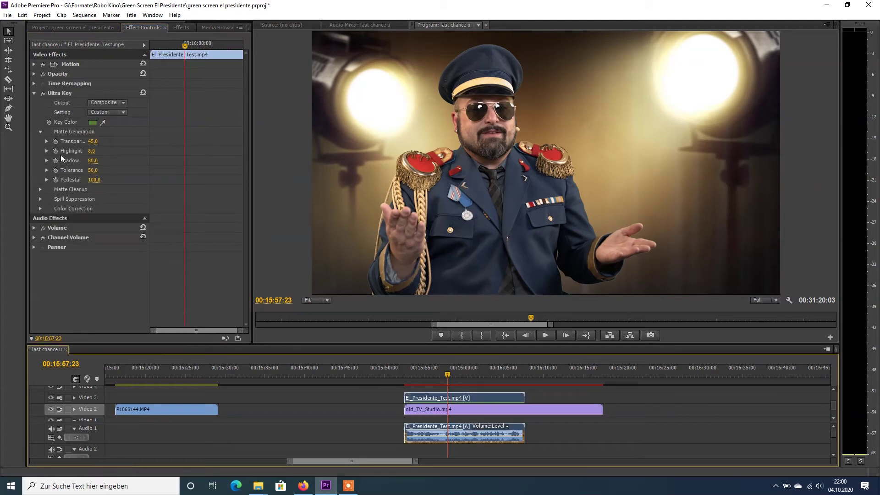
click(40, 189)
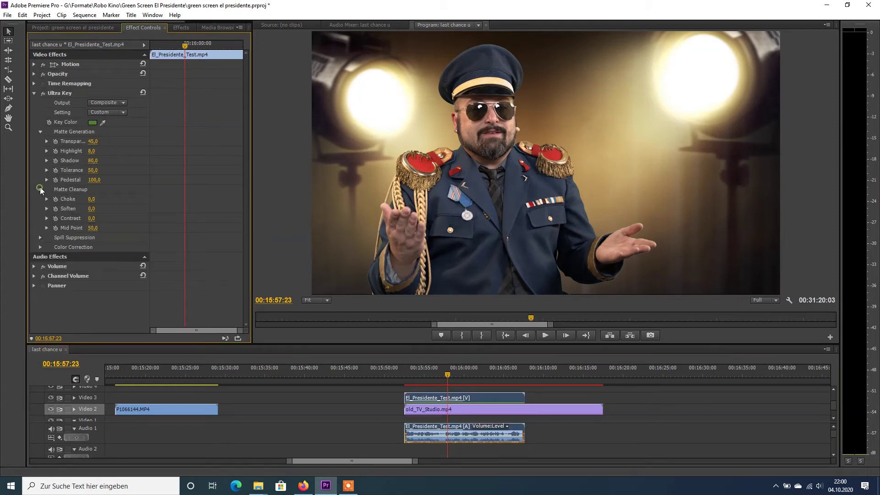
mouse_move(92, 199)
mouse_down()
mouse_move(165, 199)
mouse_move(100, 200)
mouse_up()
click(92, 199)
text(1)
key(Return)
click(91, 209)
text(3)
key(Return)
Step: Try Soften values of 100, 0, 17 and 75 to compare the matte edges
click(91, 209)
text(100)
key(Return)
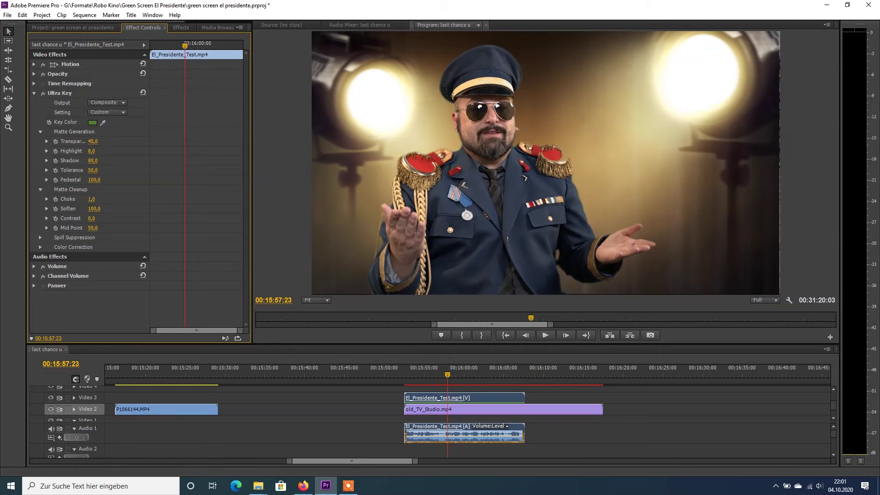
click(92, 209)
text(0)
key(Return)
click(92, 209)
text(17)
key(Return)
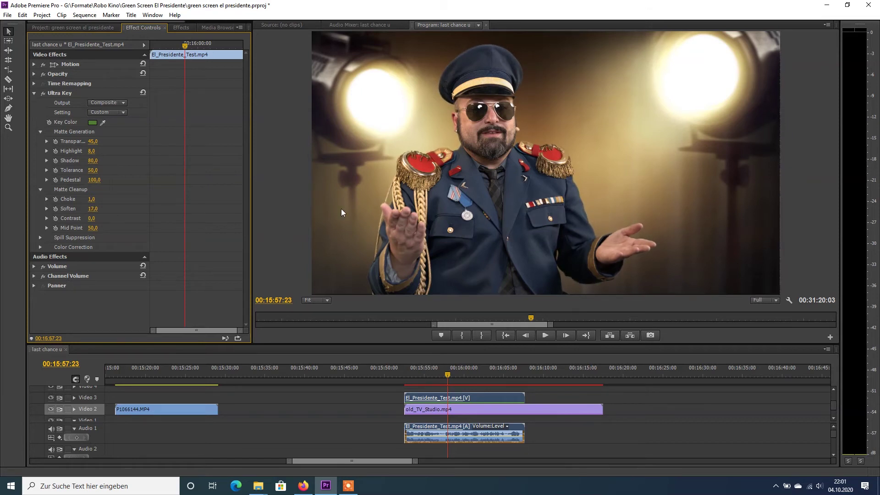
click(92, 209)
text(100)
key(Return)
click(92, 209)
text(7)
key(Return)
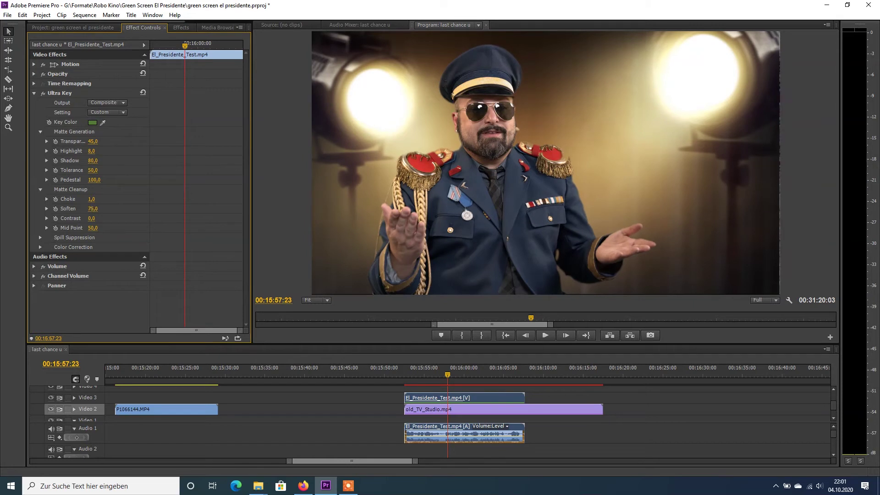
Step: Set Soften to 3 and collapse Ultra Key's Matte Generation, Matte Cleanup and Spill Suppression groups
click(91, 209)
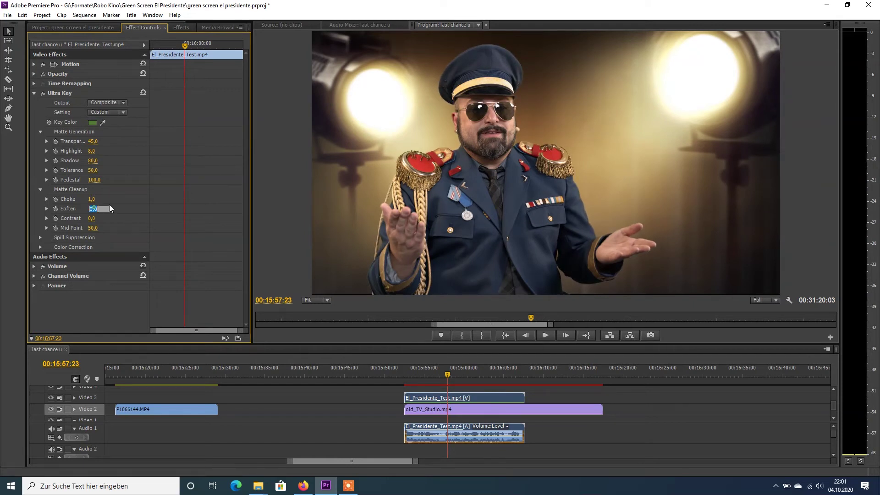
text(3)
key(Return)
click(40, 236)
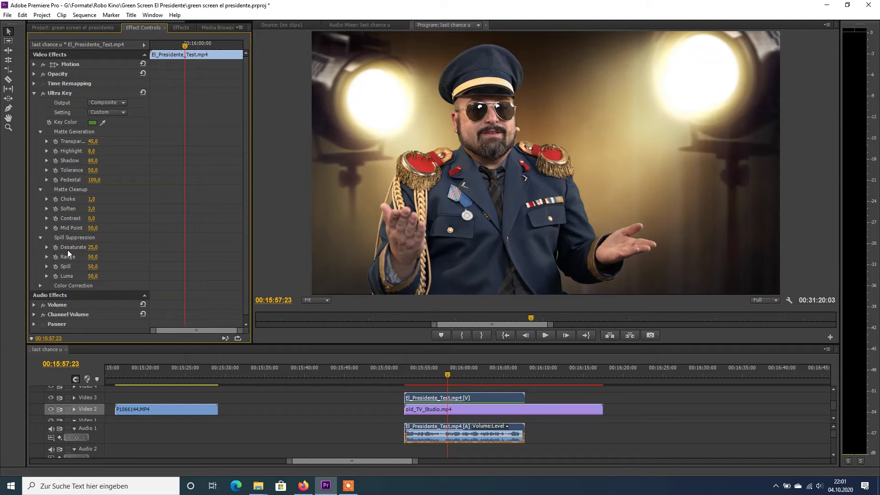
click(41, 238)
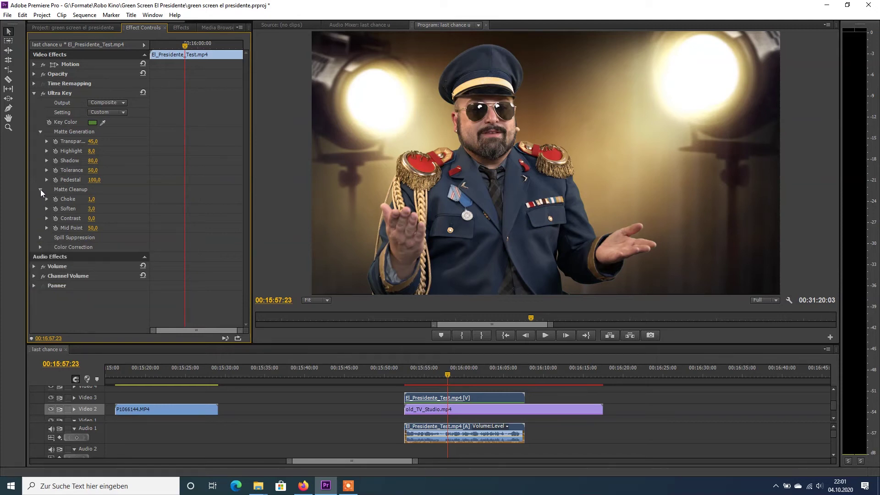
click(41, 190)
click(41, 132)
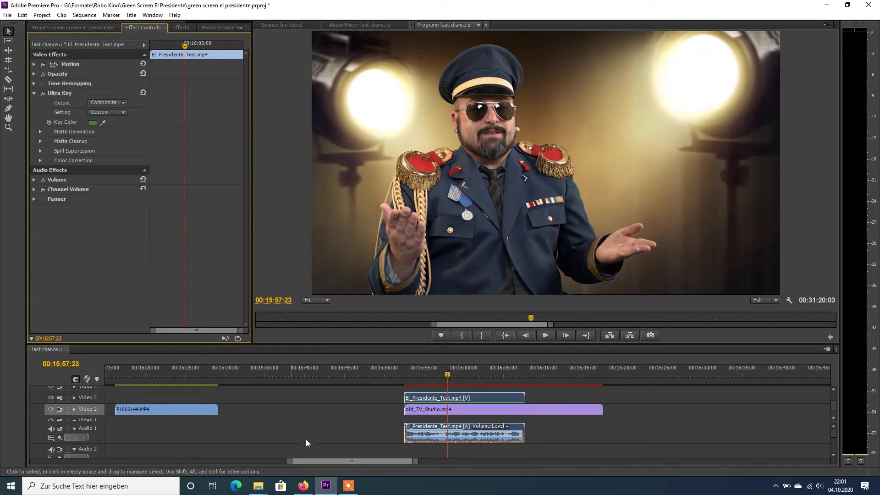
Step: Mute Audio 1, play back the keyed clip and move the playhead to 00:16:02:15
click(51, 429)
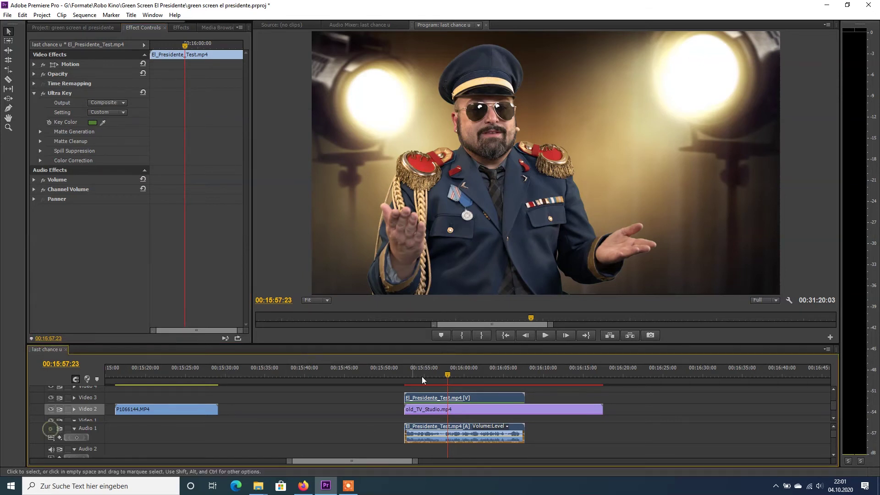
click(546, 335)
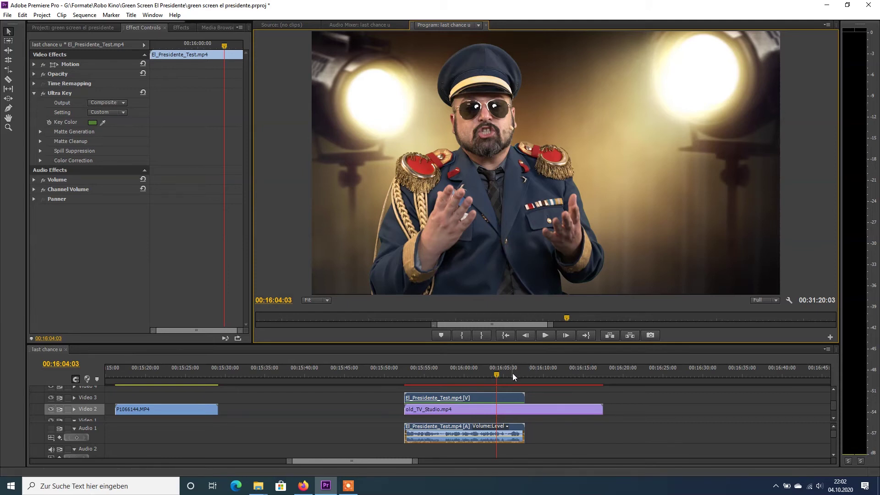
mouse_move(496, 375)
mouse_down()
mouse_move(482, 376)
mouse_move(513, 370)
mouse_move(485, 369)
mouse_up()
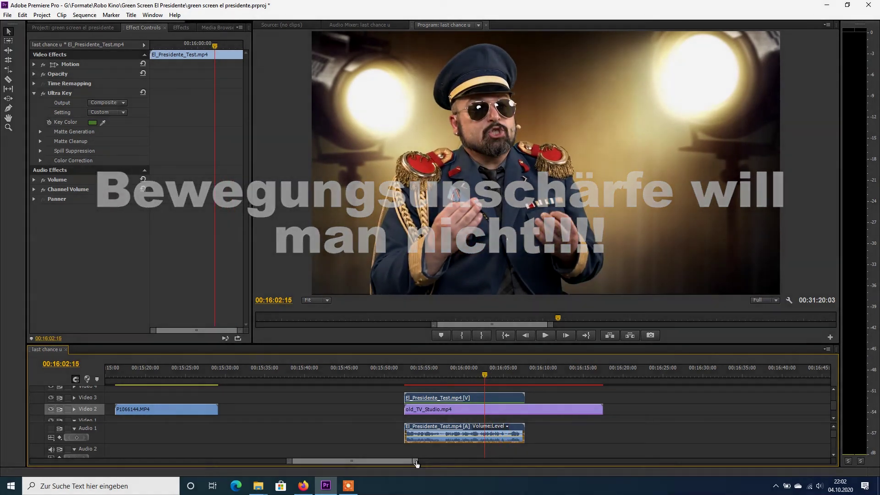
Step: Zoom the timeline out and compare the keyed test clip with the finished 2008_Tropico6_DEP_2020.mp4 footage
drag(416, 461, 524, 469)
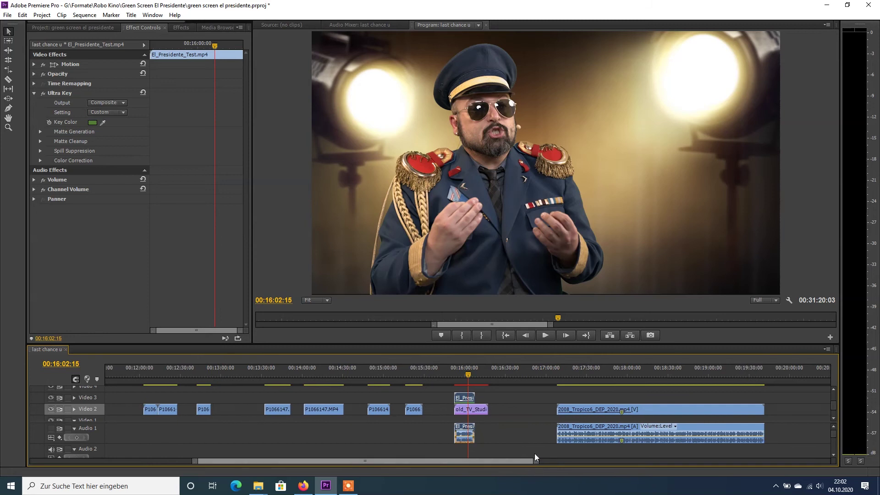
click(586, 374)
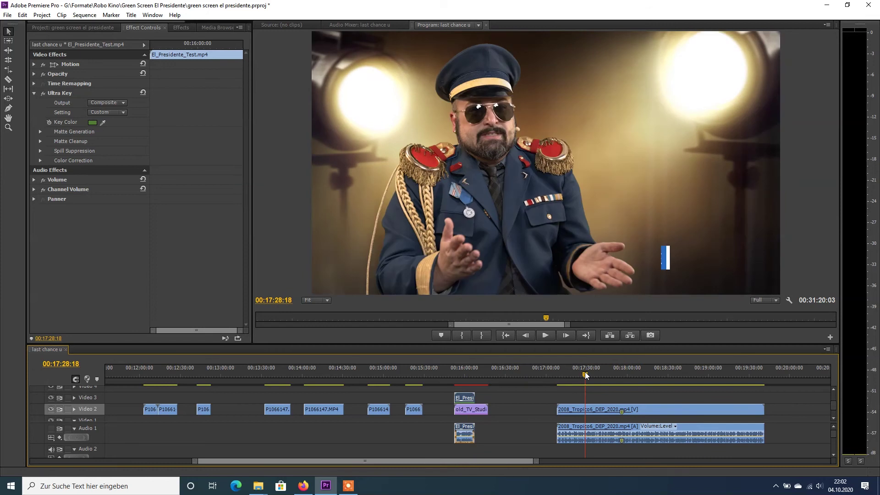
drag(585, 373, 574, 373)
click(467, 373)
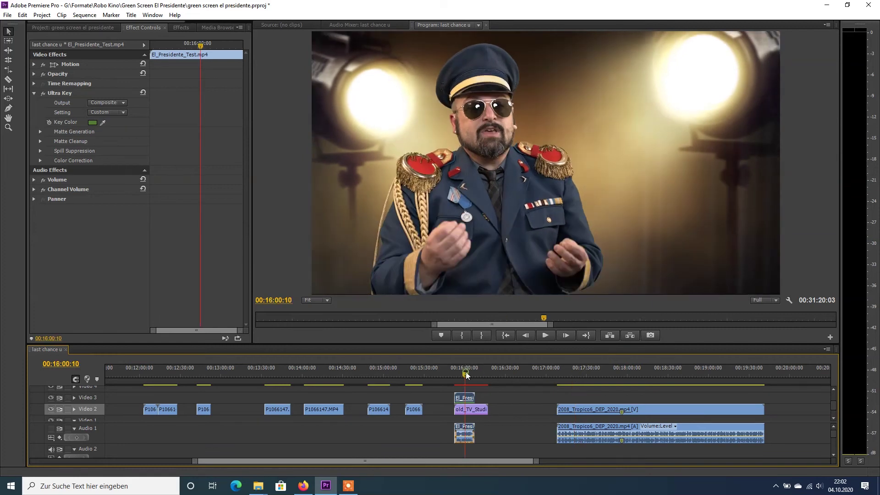
click(573, 373)
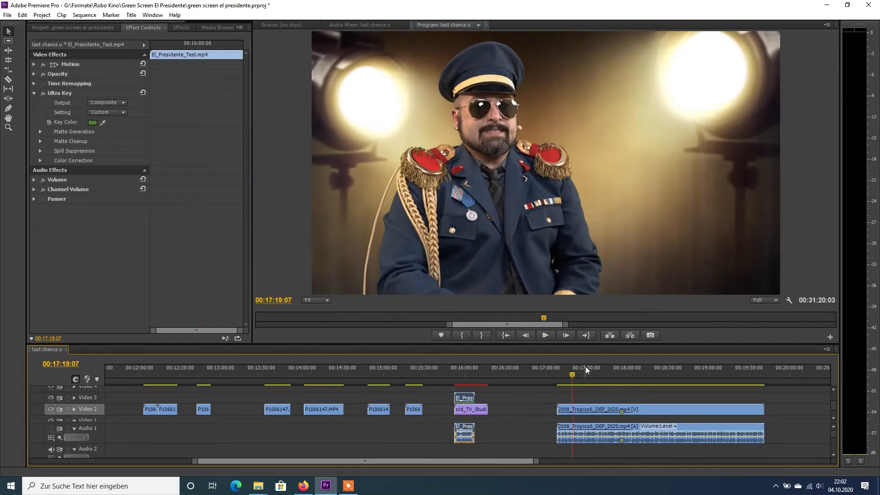